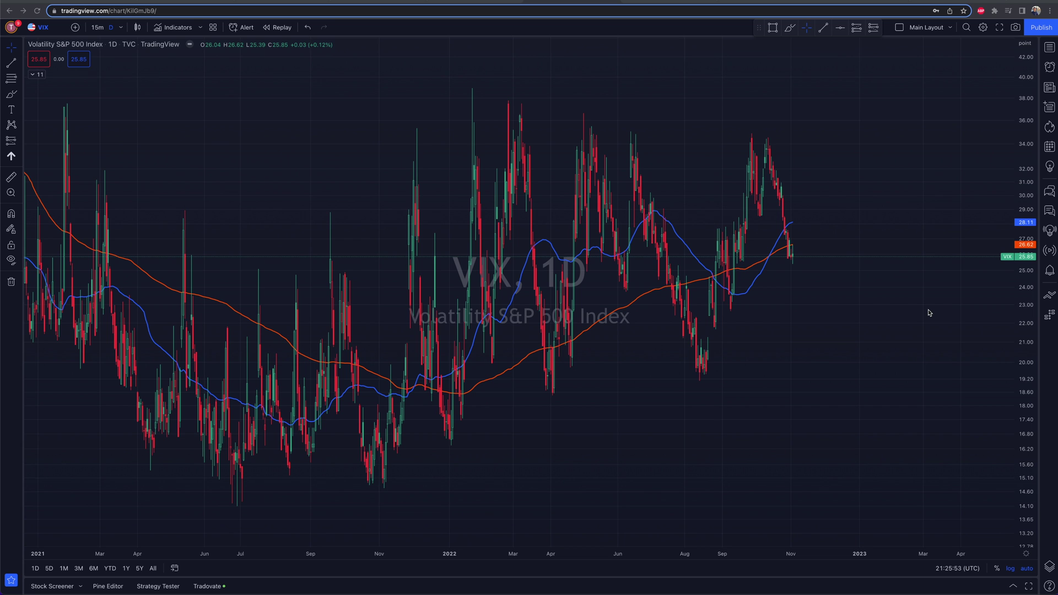
Zoom out the VIX chart and load SPX from the watchlist
scroll(918, 285, down, 2)
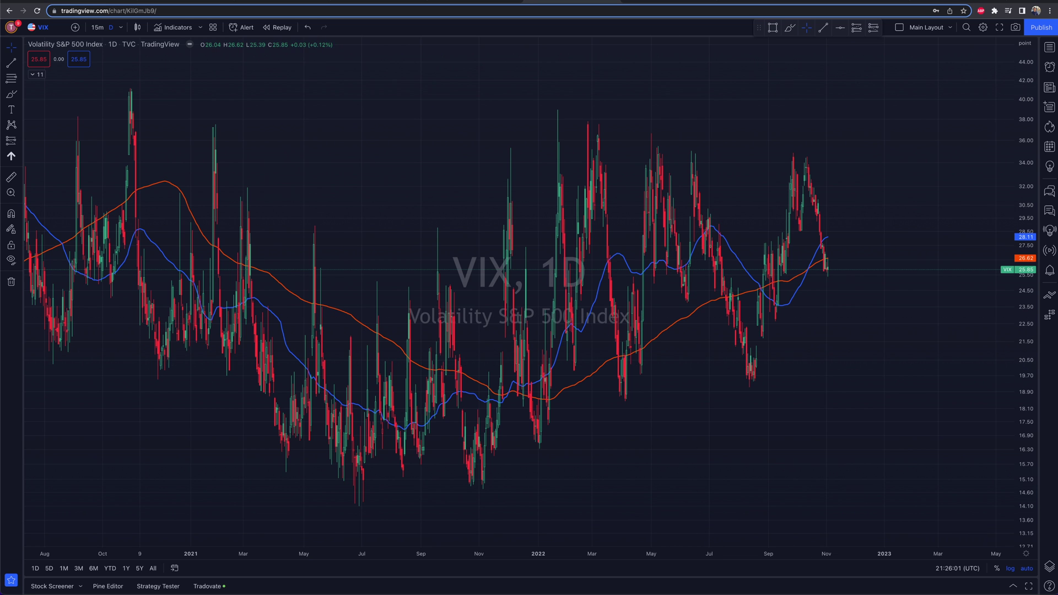
click(1051, 47)
click(1002, 94)
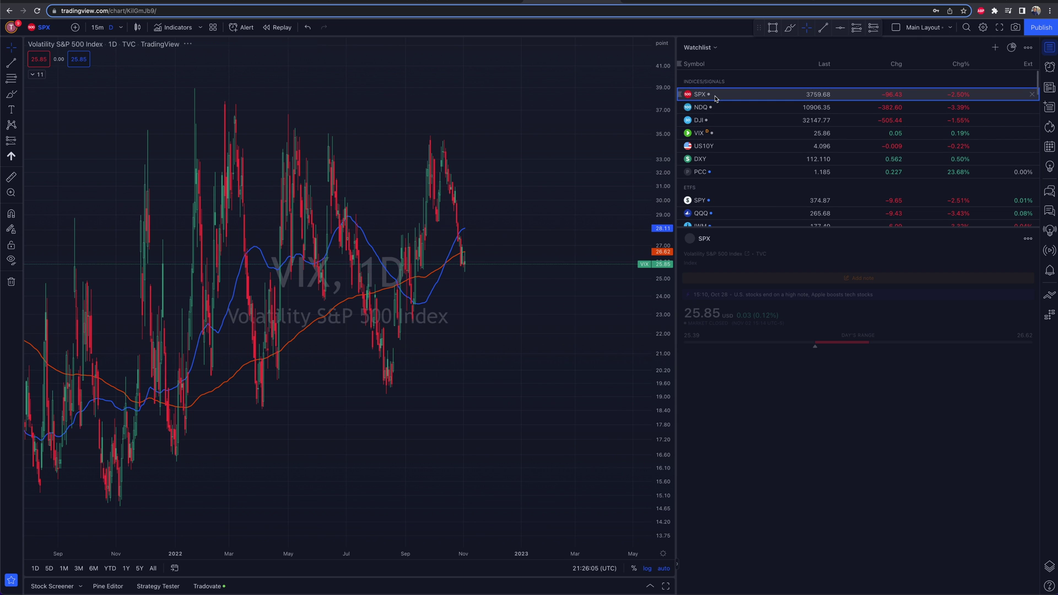
Close the watchlist, frame SPX on its last year of daily bars, and move the drawing toolbar aside
click(1049, 46)
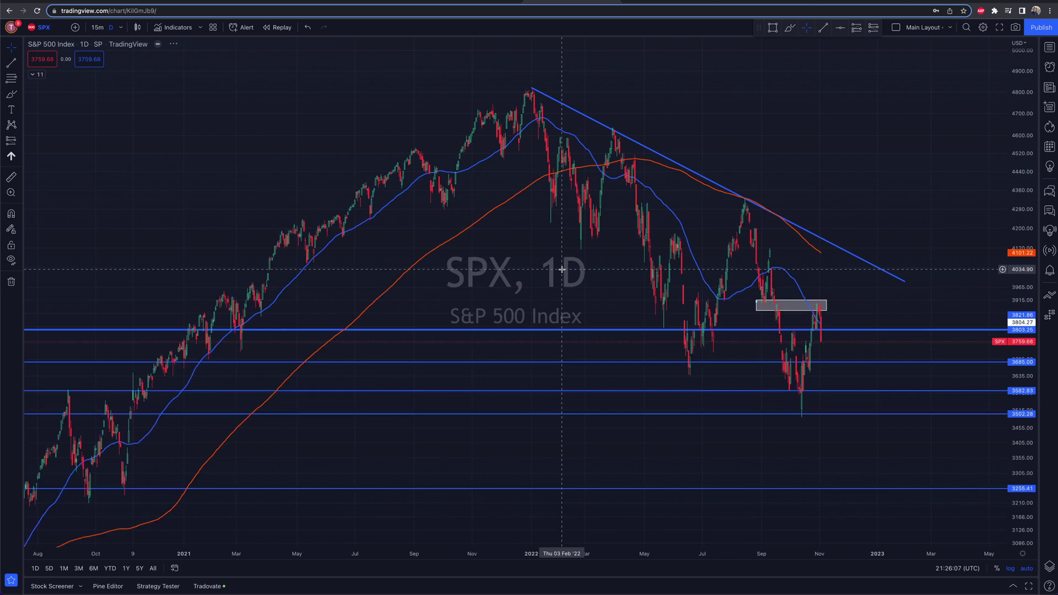
scroll(726, 292, up, 3)
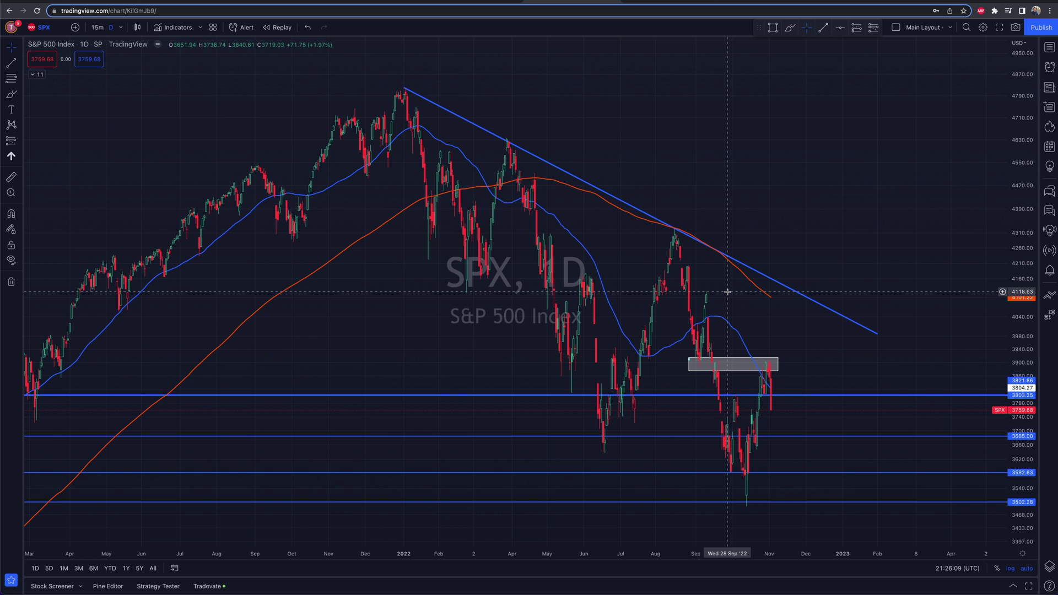
scroll(726, 292, left, 20)
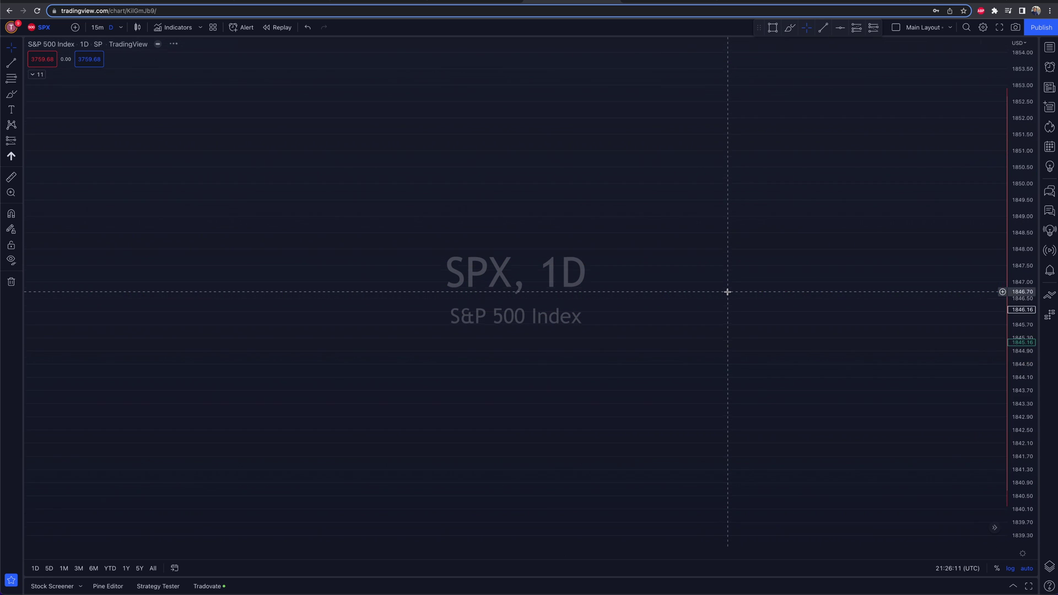
click(152, 568)
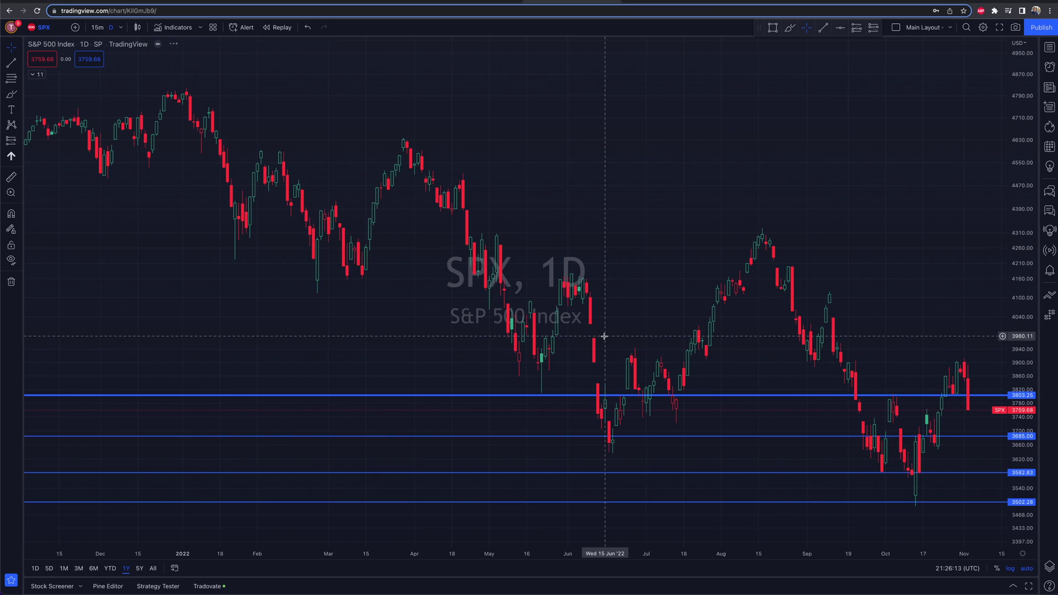
scroll(603, 336, down, 3)
scroll(604, 336, down, 1)
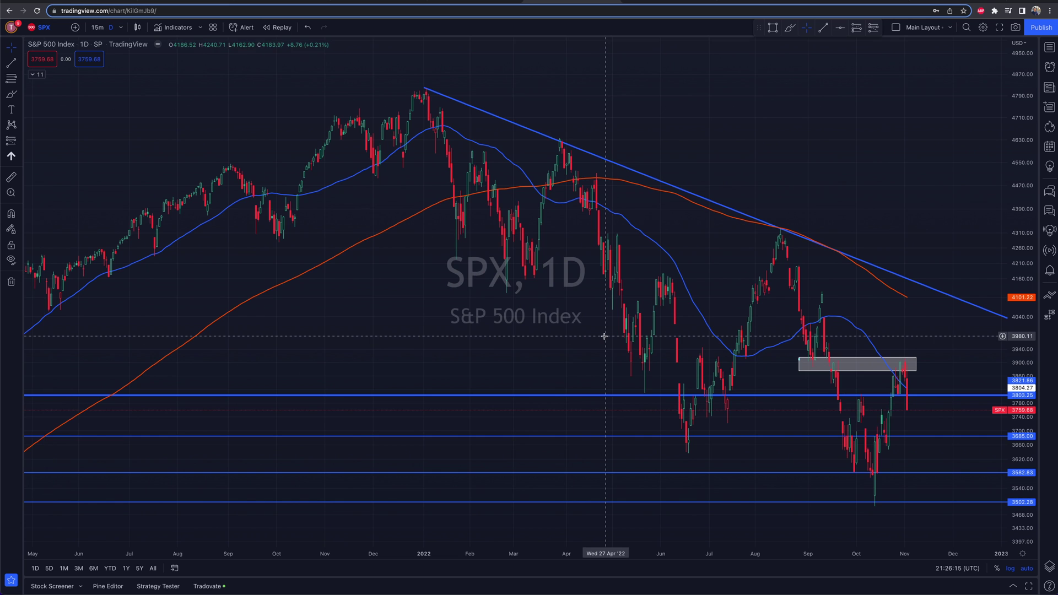
scroll(604, 336, right, 5)
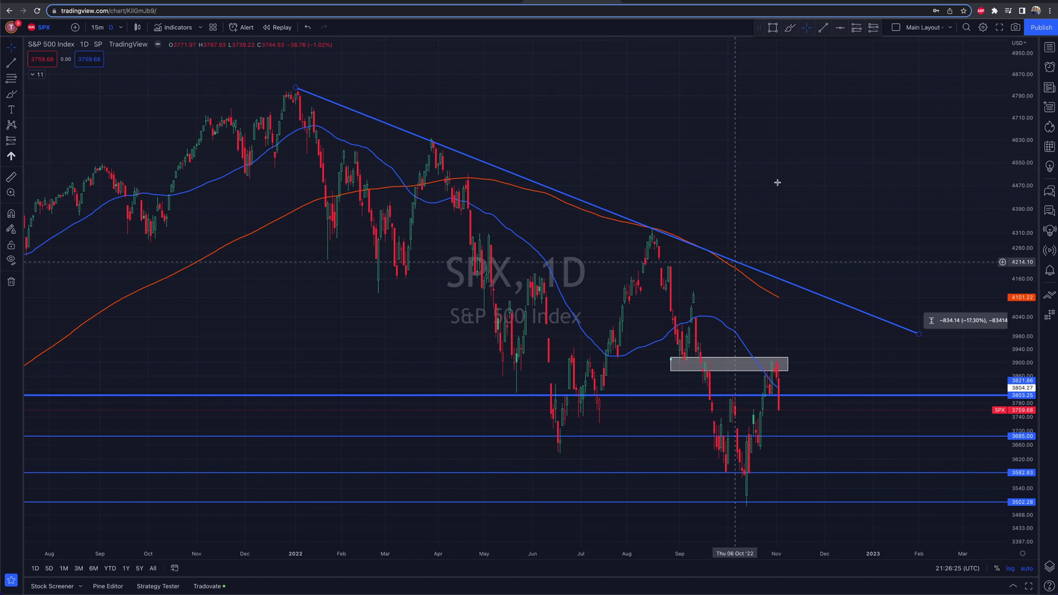
drag(757, 26, 465, 26)
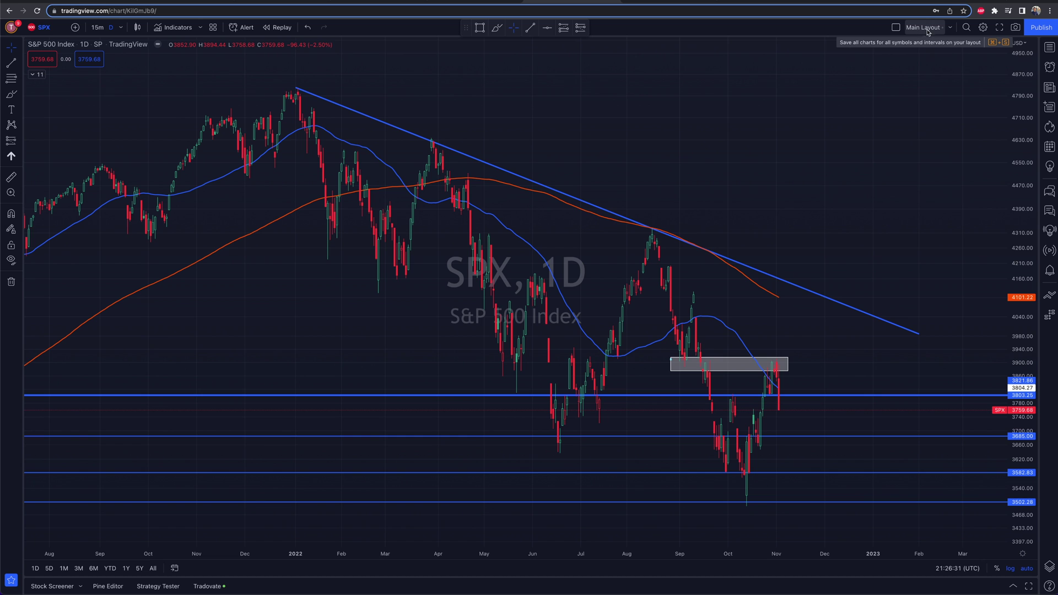
Choose the four-pane grid from the multi-chart layout options
click(896, 28)
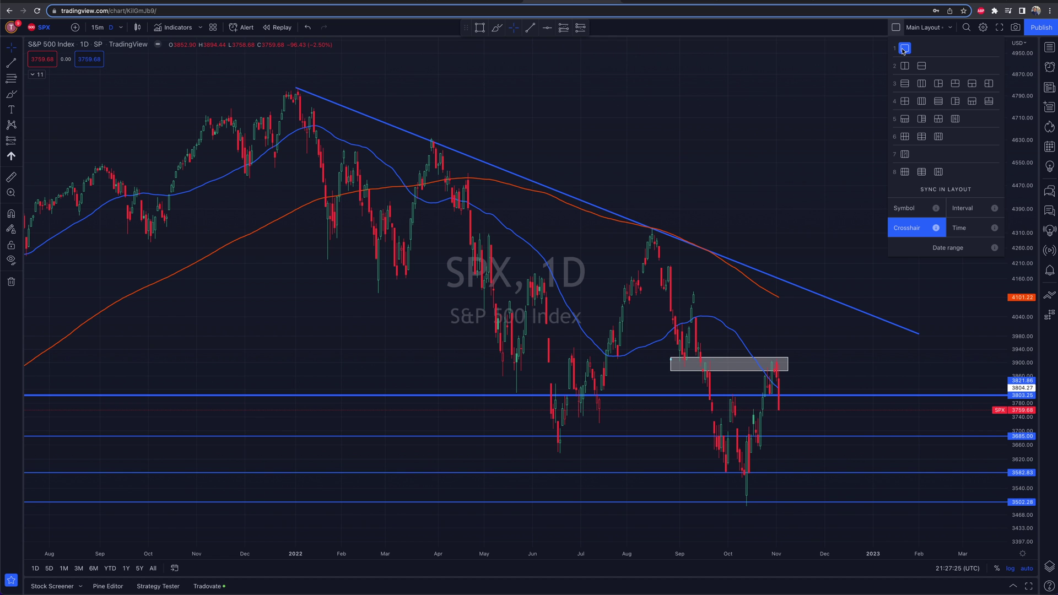
click(904, 101)
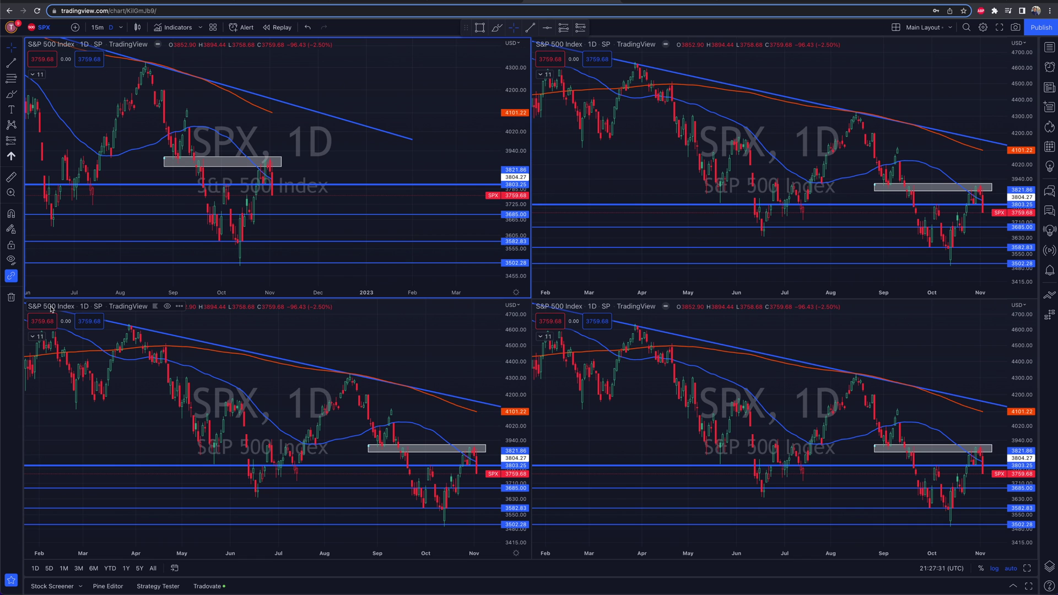
Activate the lower-left chart, dismiss its chart settings unchanged, and shift the drawing toolbar left
click(51, 310)
double_click(61, 310)
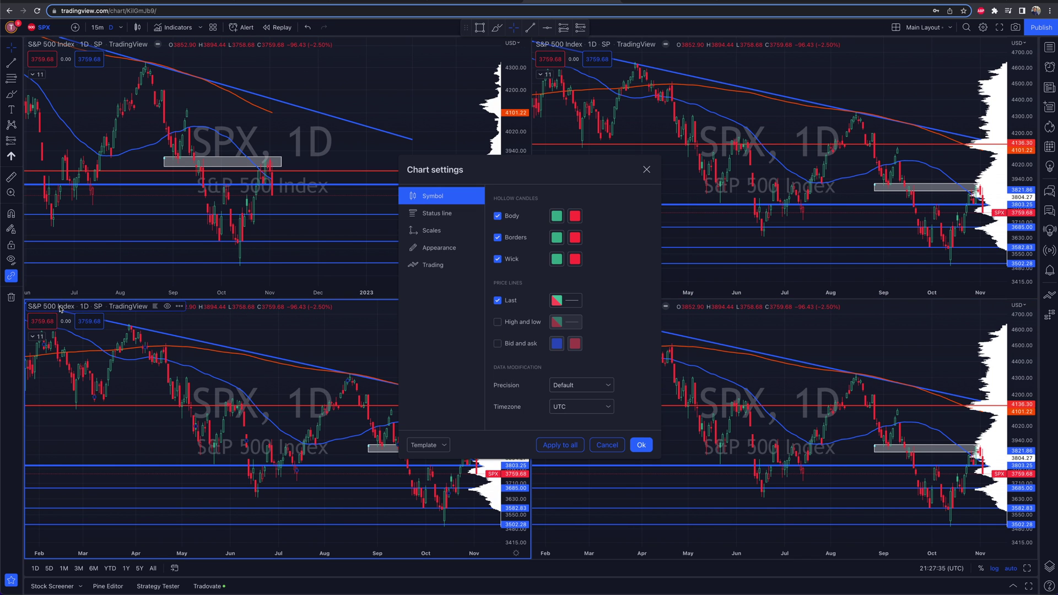
click(645, 169)
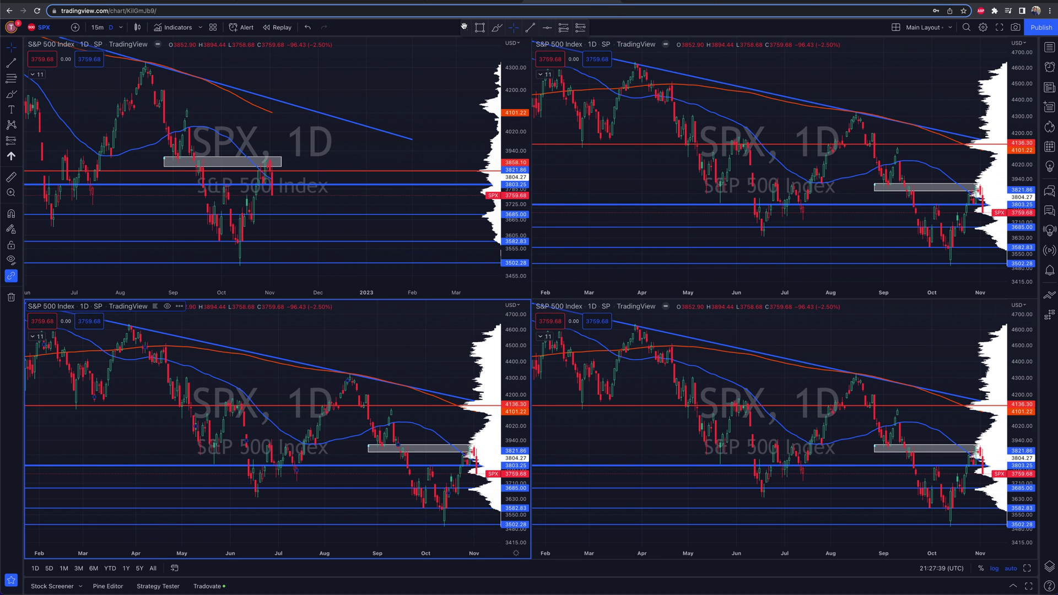
drag(464, 27, 407, 26)
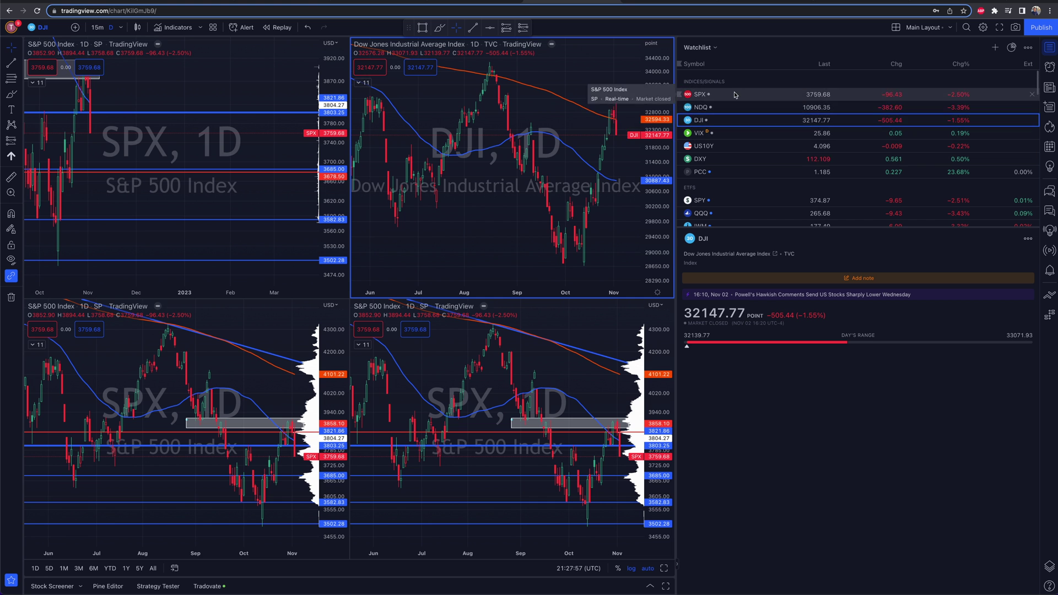
Make the top-left SPX chart active and start a symbol search for it
click(213, 121)
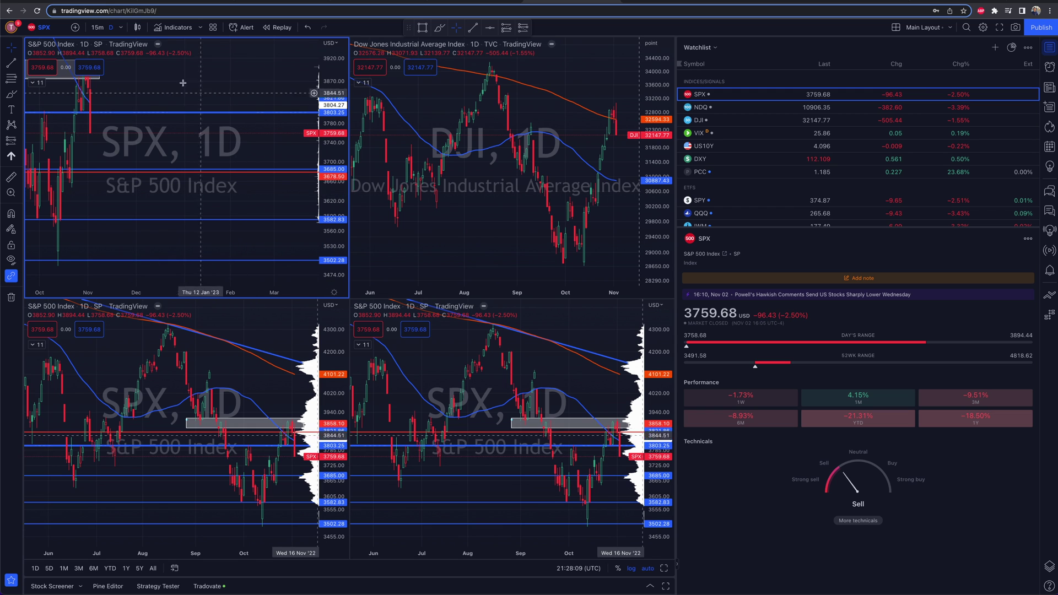
click(55, 31)
Load AAPL into the top-left chart, then activate the lower-left chart and search for its symbol
text(AAPL)
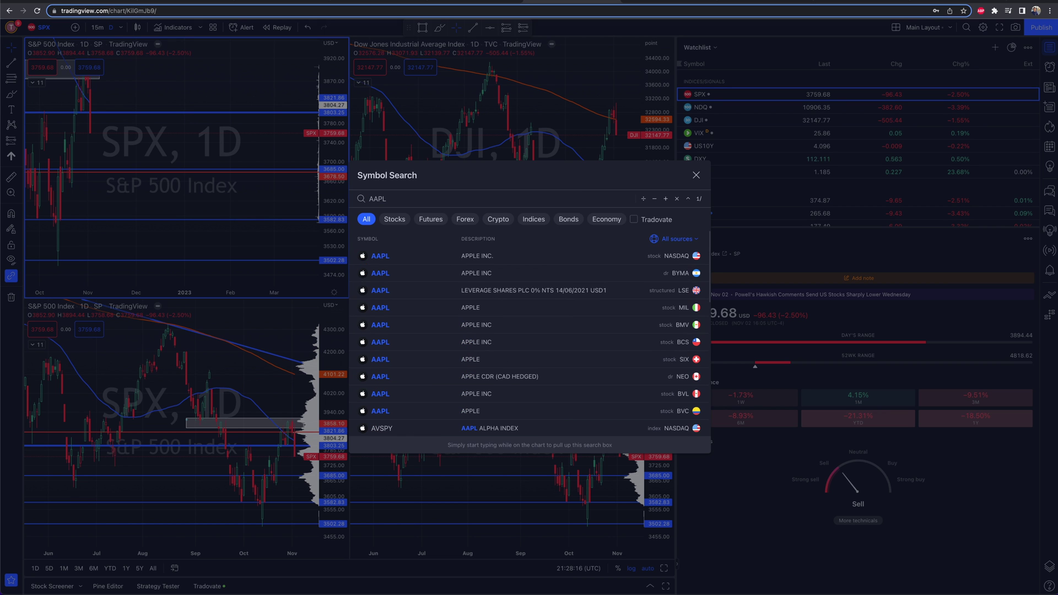
key(Return)
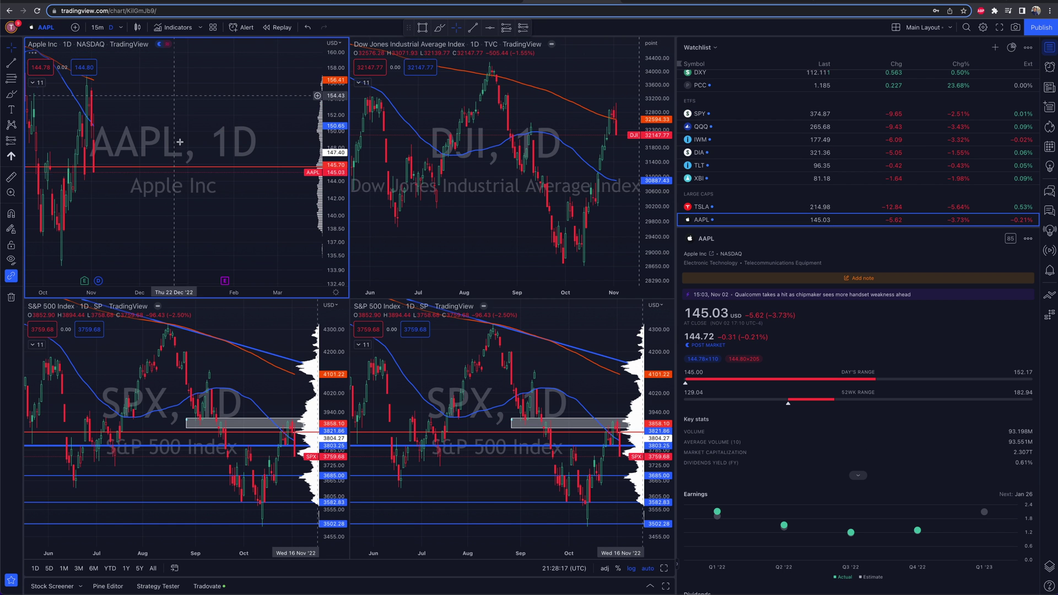
scroll(195, 137, left, 5)
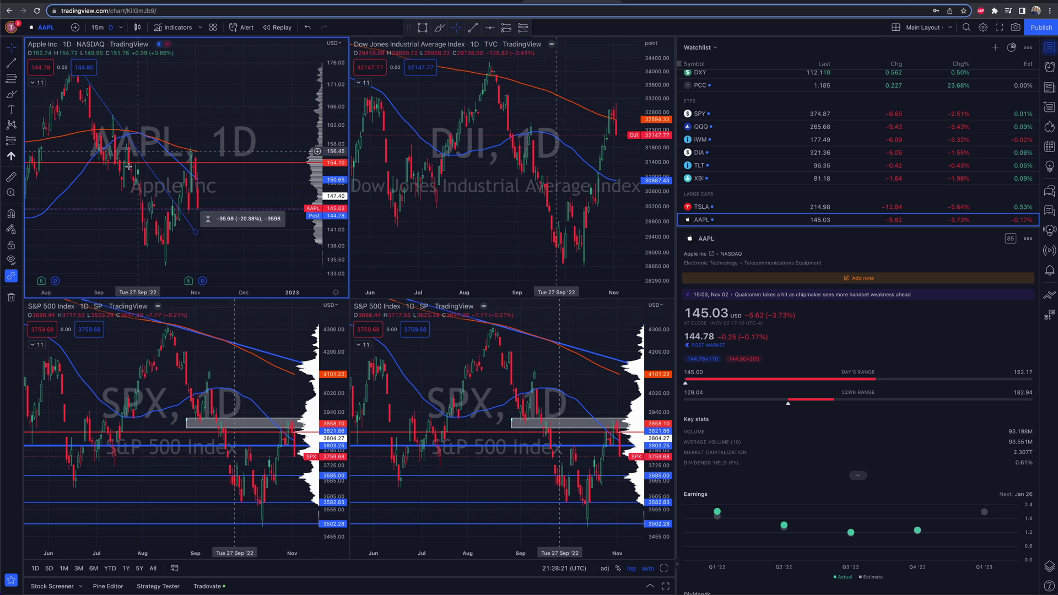
click(248, 370)
click(49, 28)
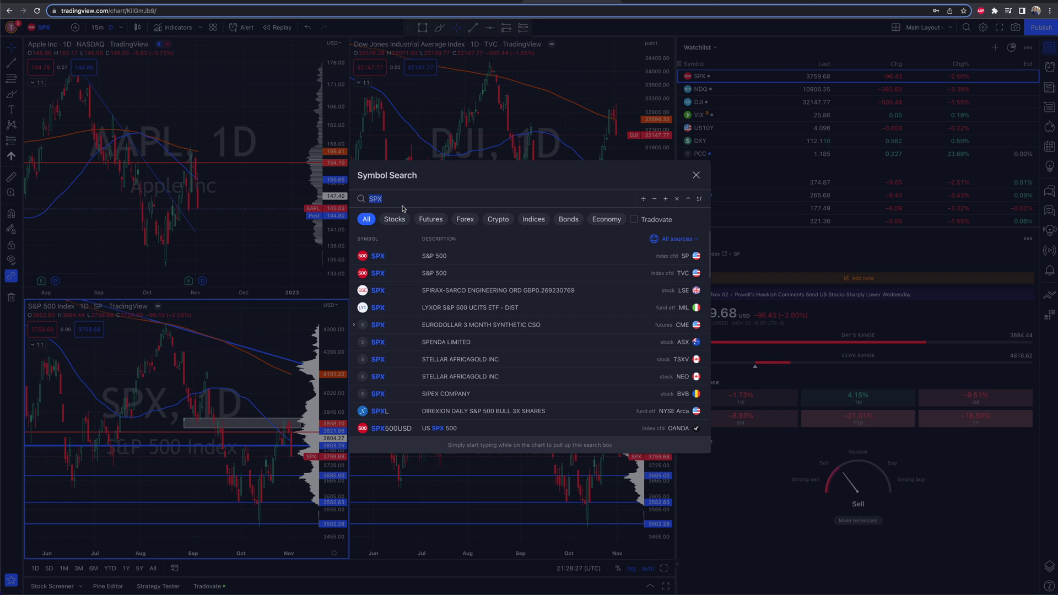
Load TSLA into the lower-left chart and TLT into the lower-right chart
text(TSLA)
key(Return)
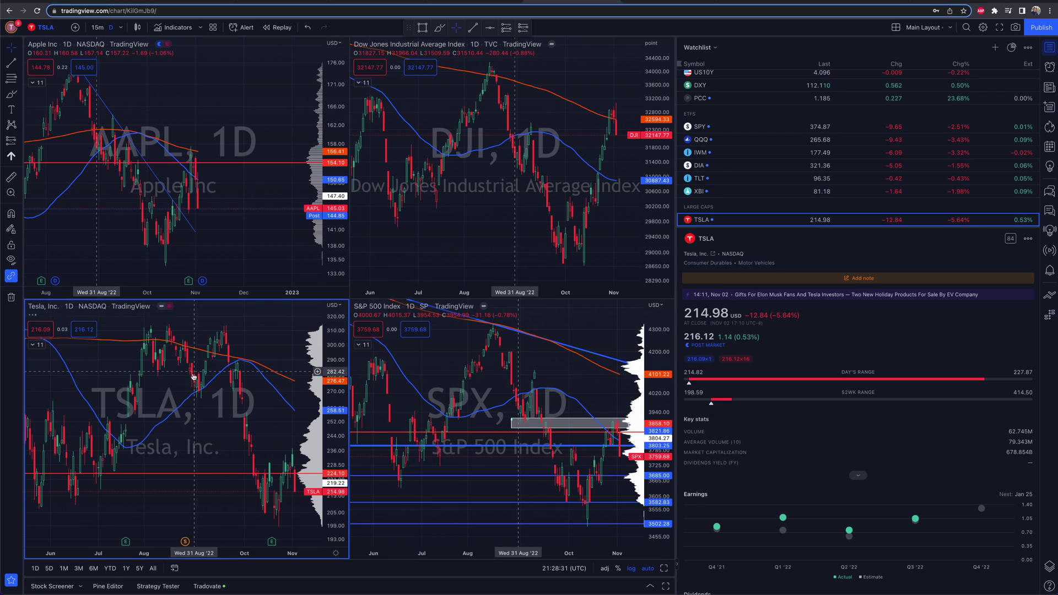
click(567, 374)
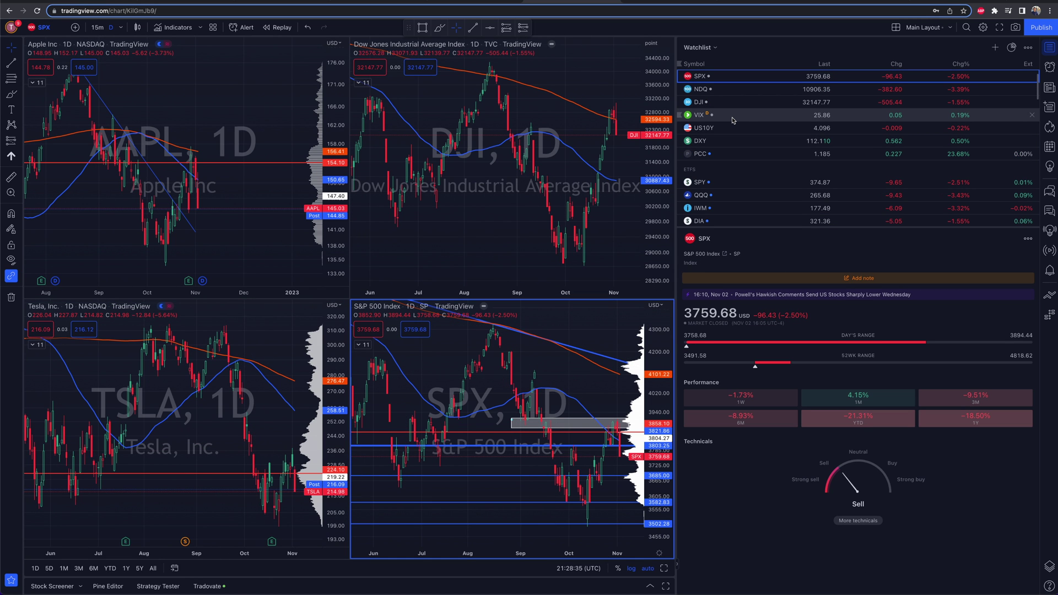
scroll(730, 143, down, 3)
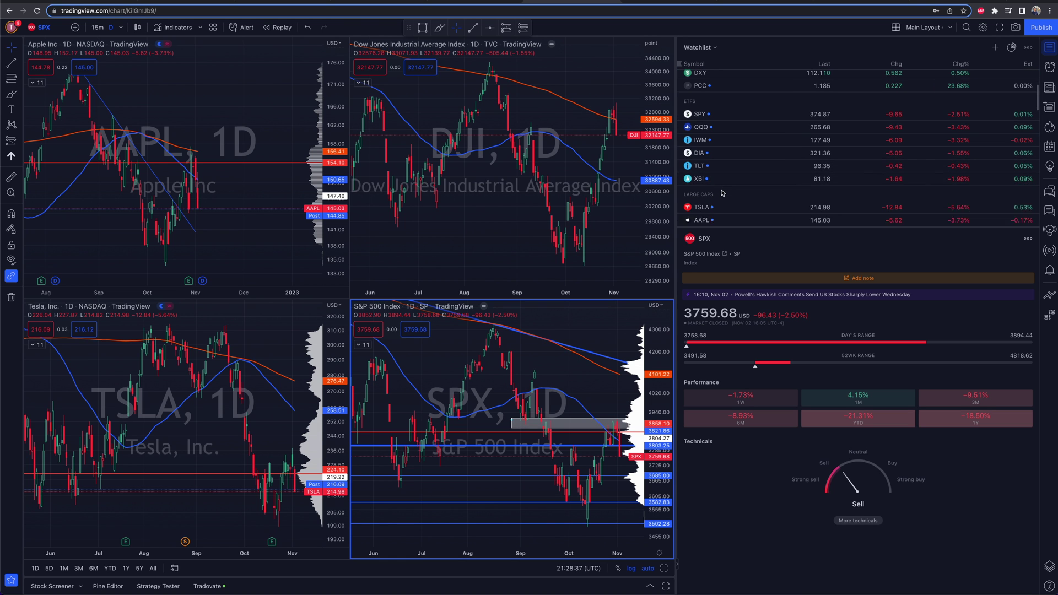
click(727, 163)
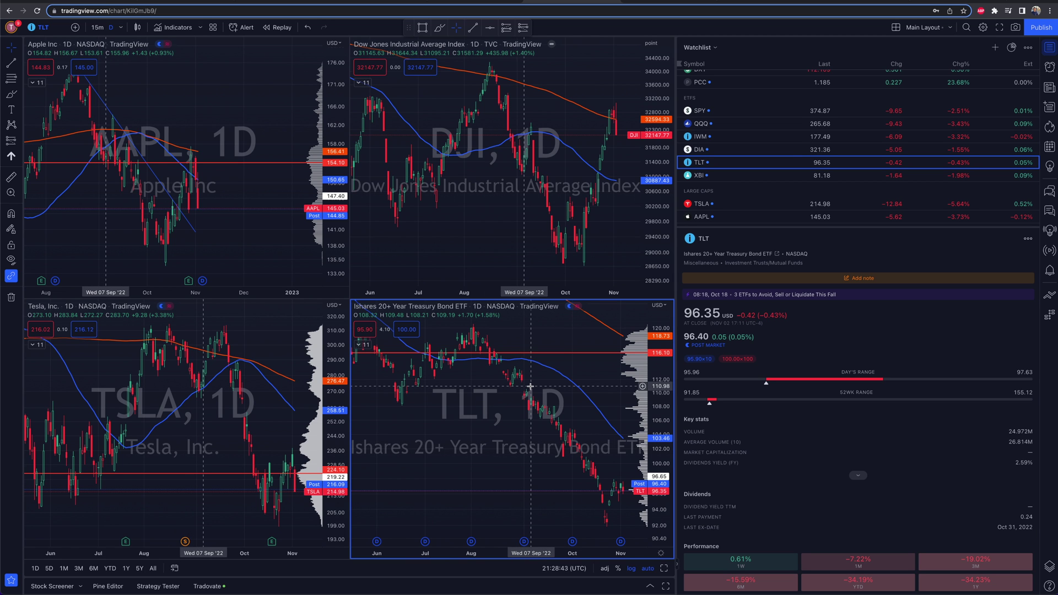
Check the DJI, AAPL and TSLA charts, then close the watchlist so the grid widens
click(425, 221)
click(250, 237)
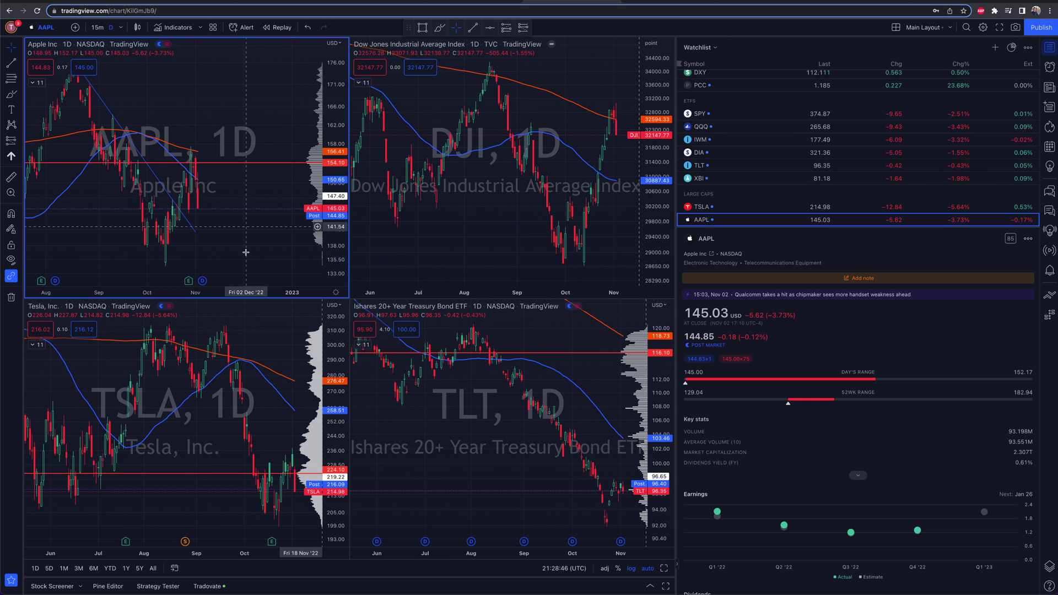
click(268, 386)
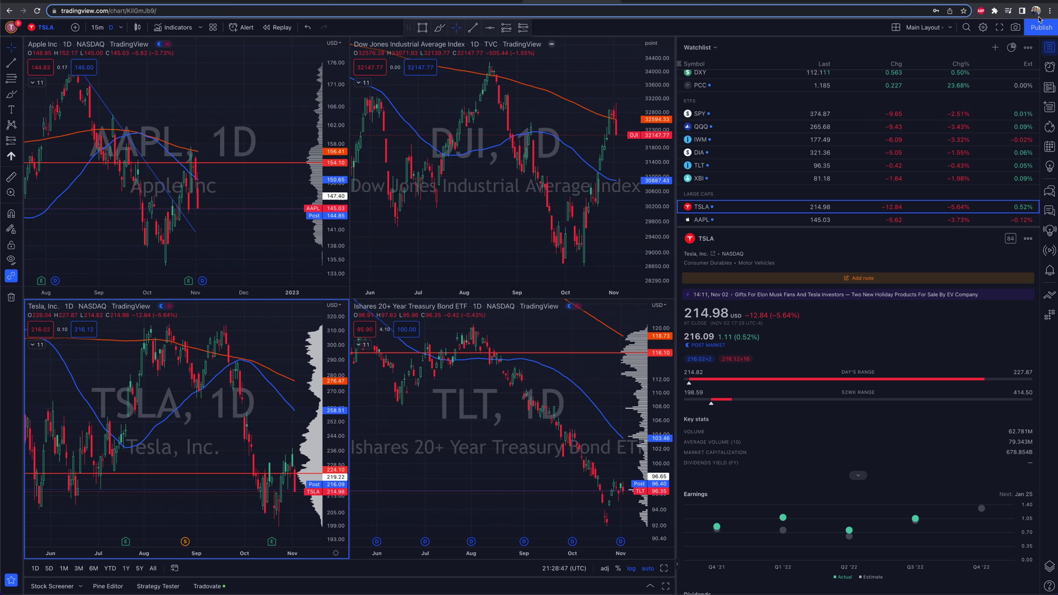
click(1047, 48)
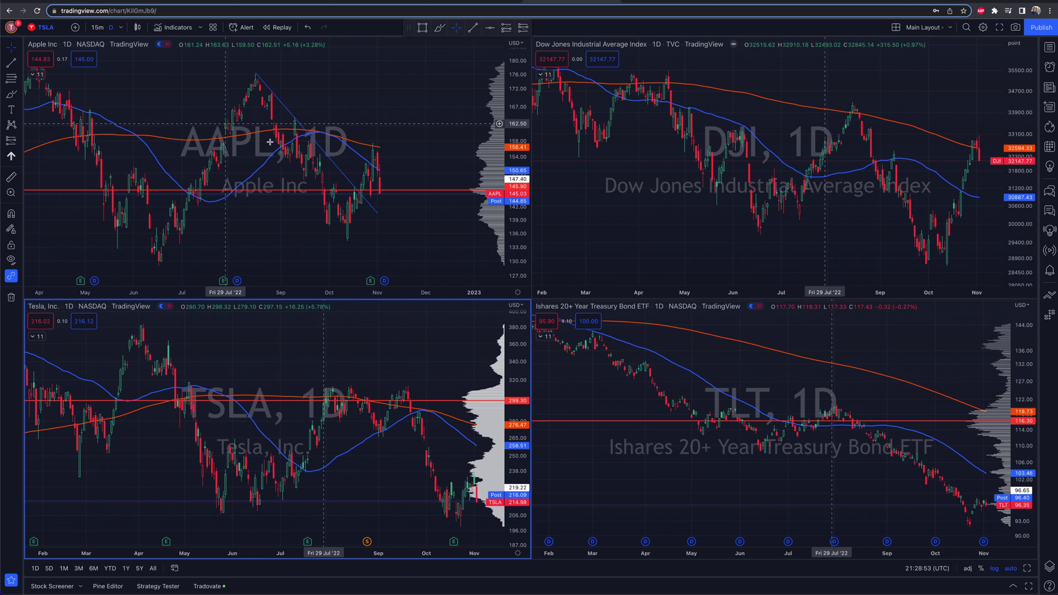
scroll(324, 176, up, 5)
scroll(380, 177, down, 5)
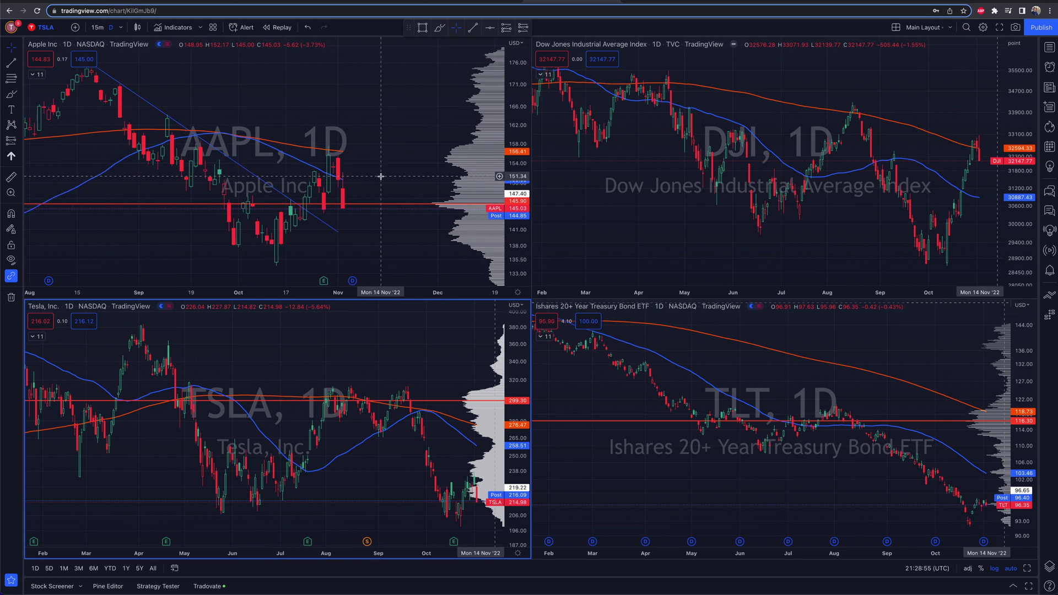
Zoom and pan the AAPL chart's time axis, then switch it to the 1M range
scroll(384, 203, up, 3)
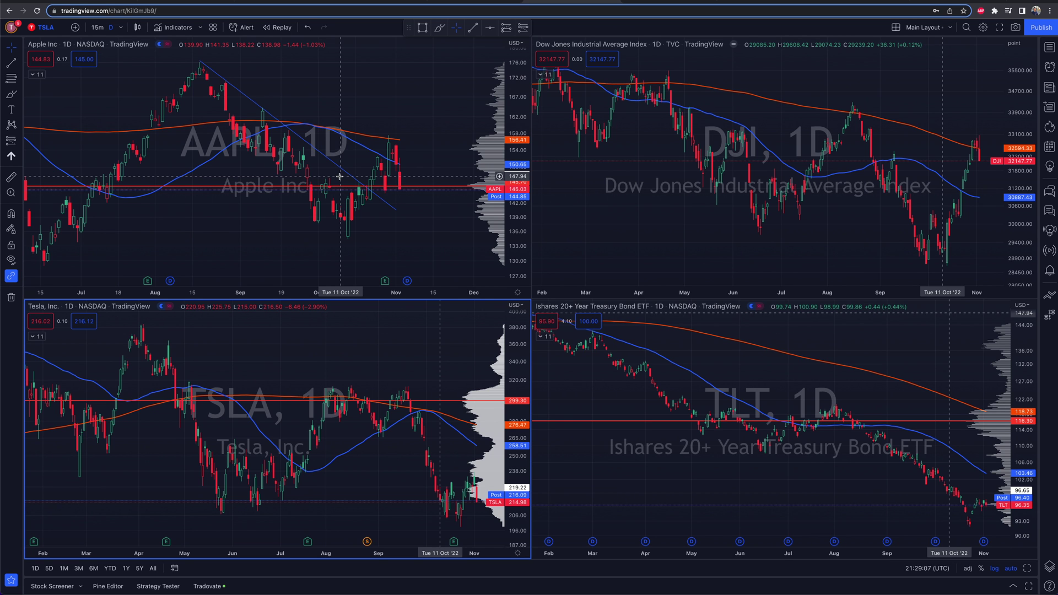
scroll(340, 177, down, 5)
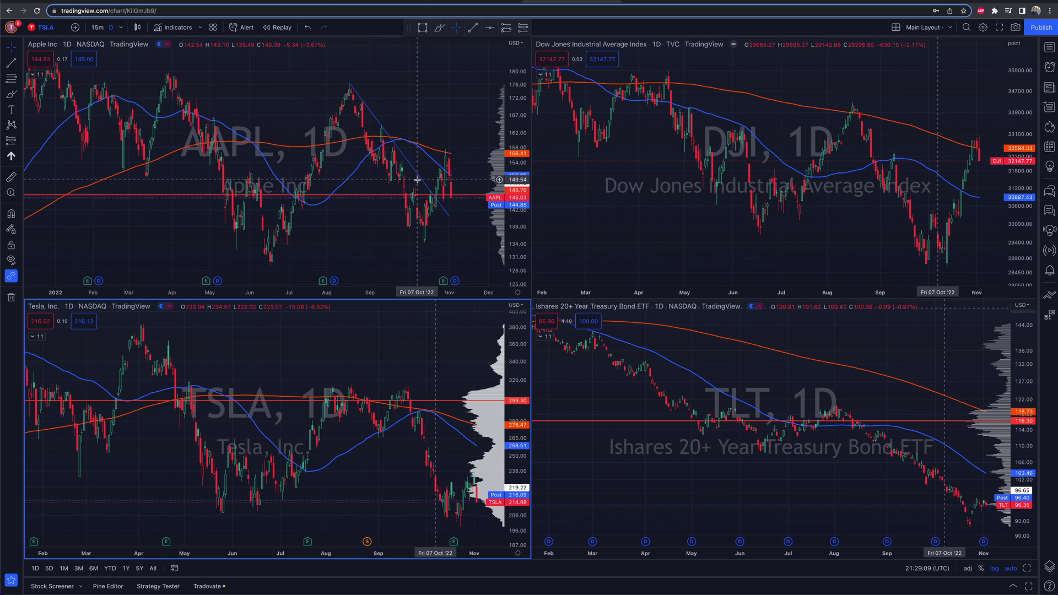
scroll(417, 179, right, 3)
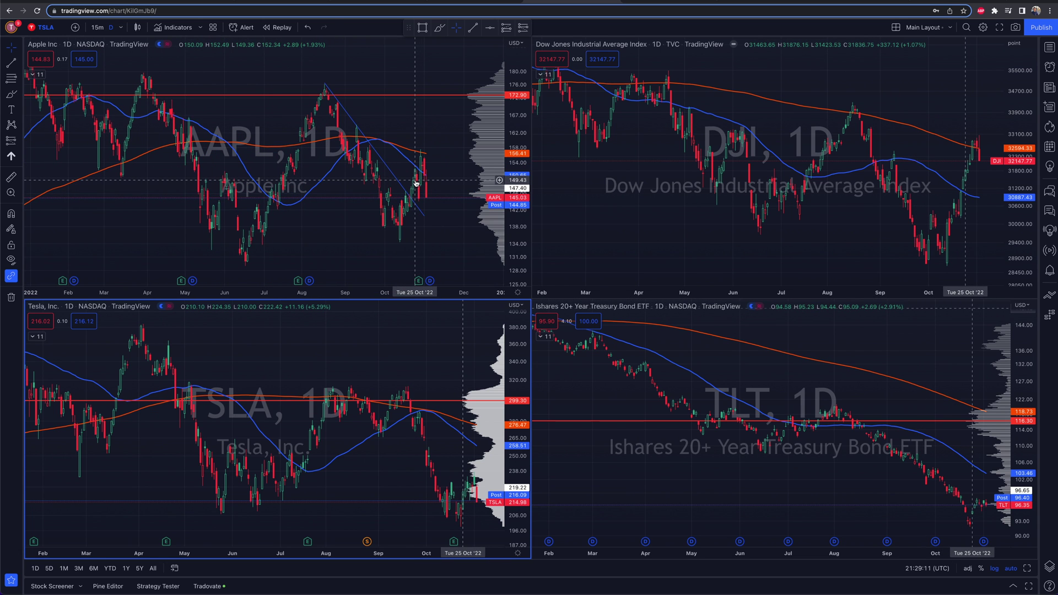
click(58, 568)
Set AAPL to the 5D range, then put the Dow Jones chart on the 1Y range
click(49, 568)
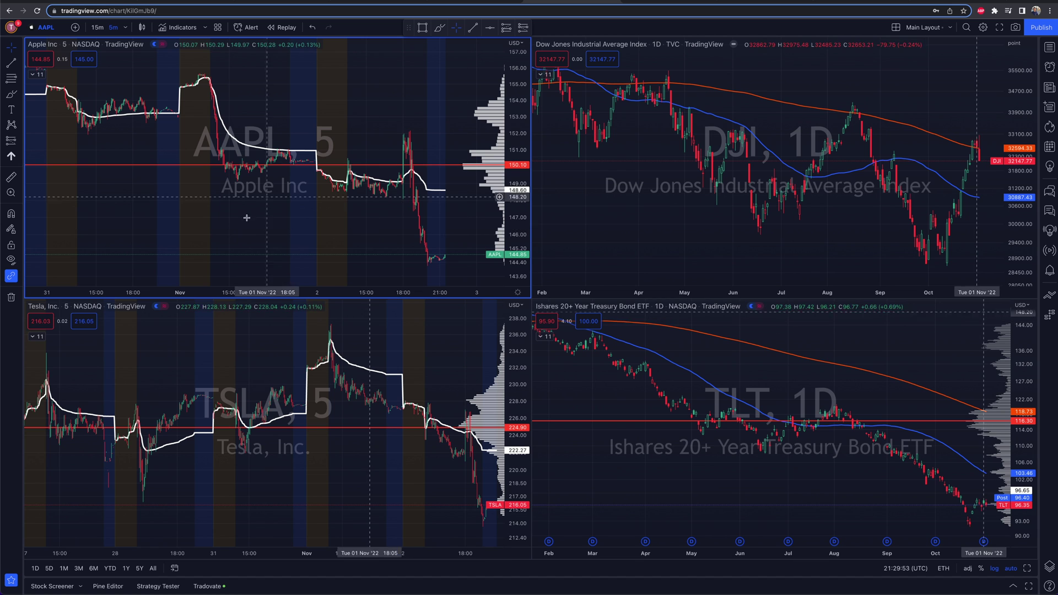
click(782, 166)
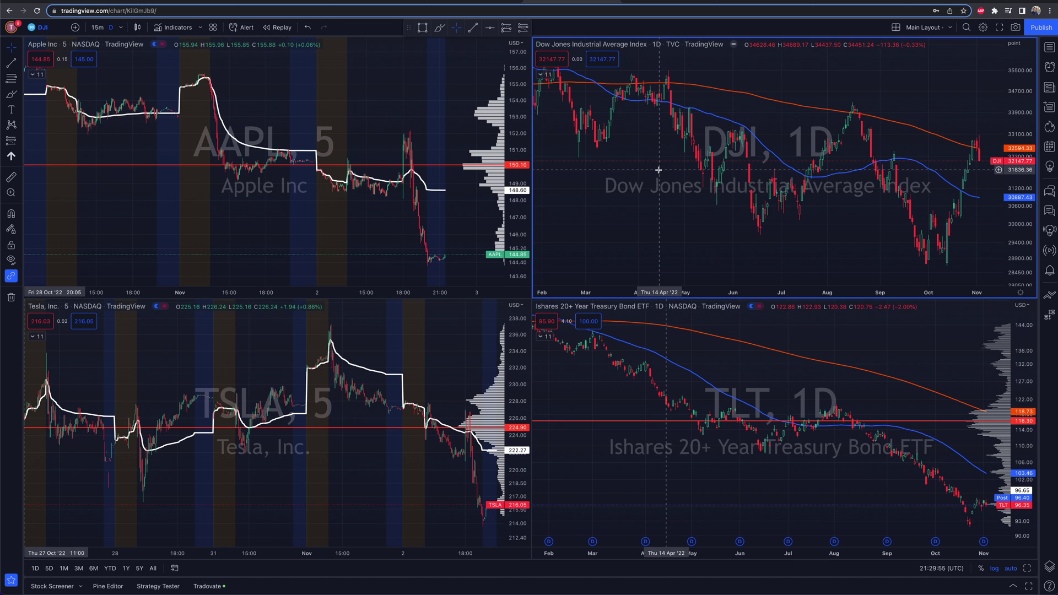
click(125, 569)
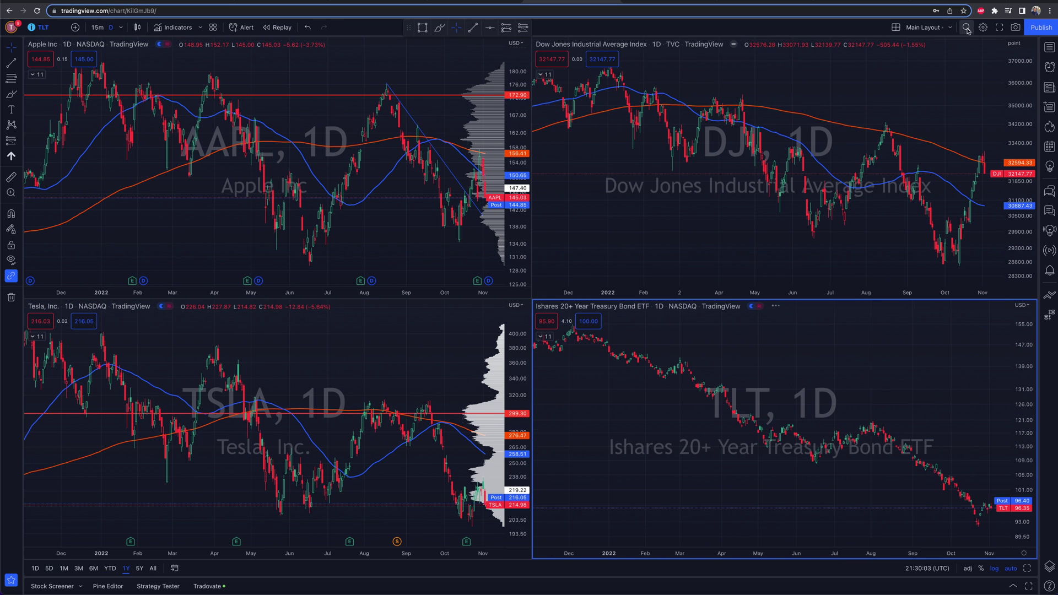
click(895, 29)
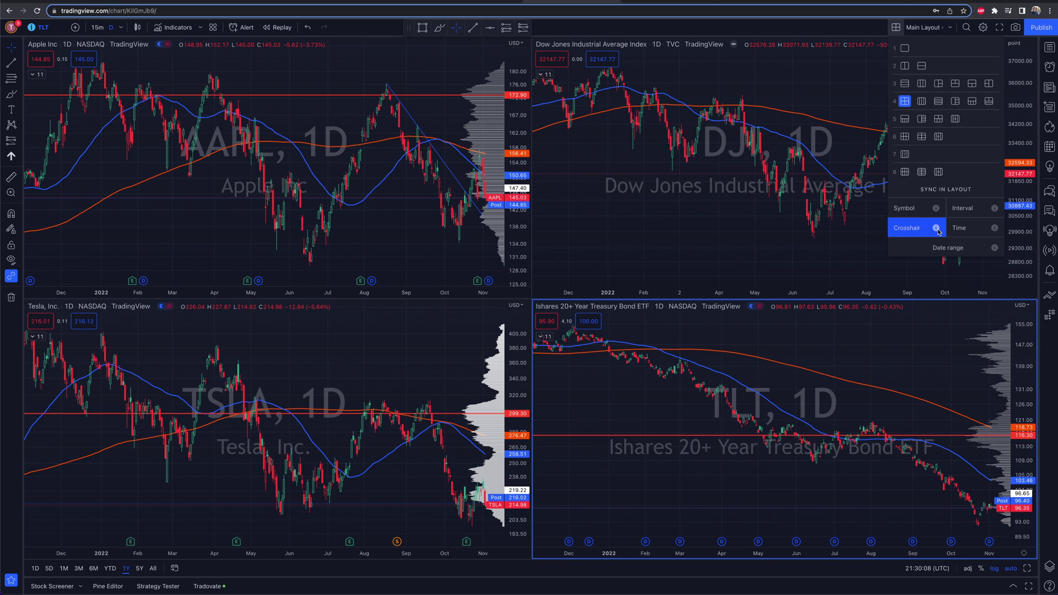
Turn on Symbol sync in the layout so every chart shows TLT
mouse_move(935, 230)
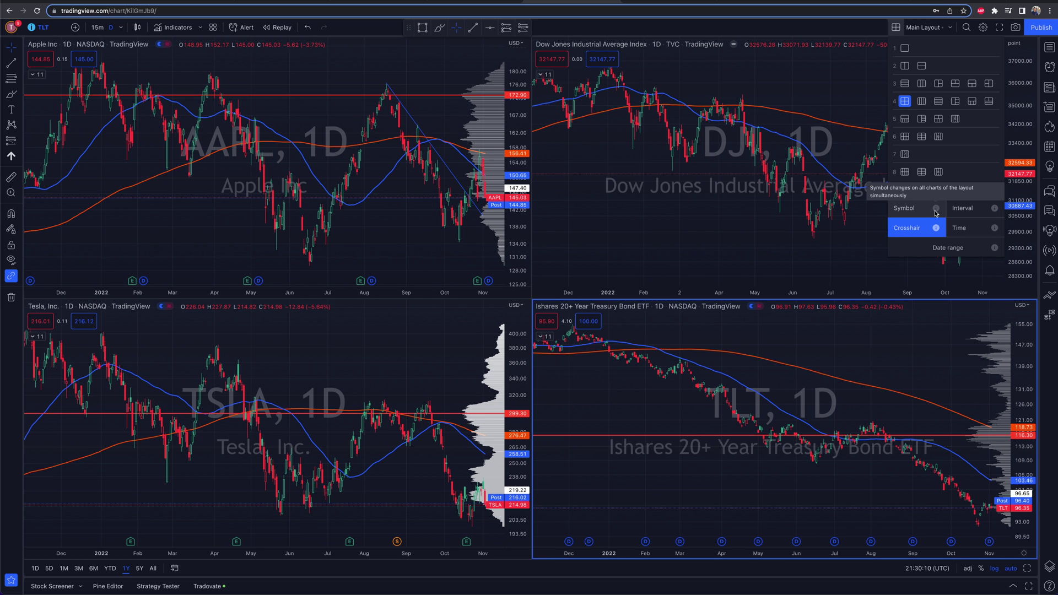
click(935, 213)
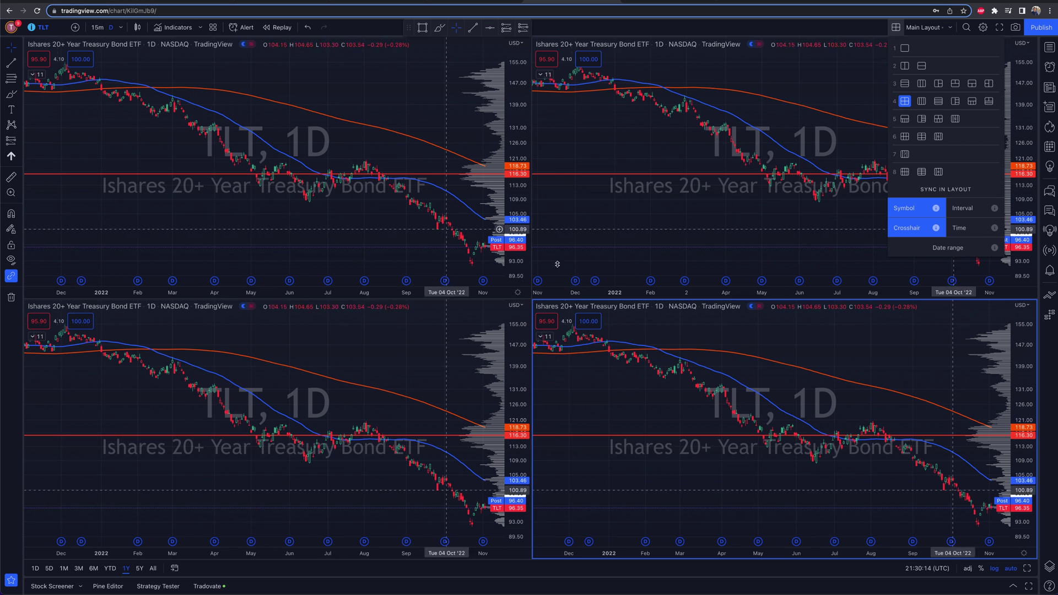
click(575, 226)
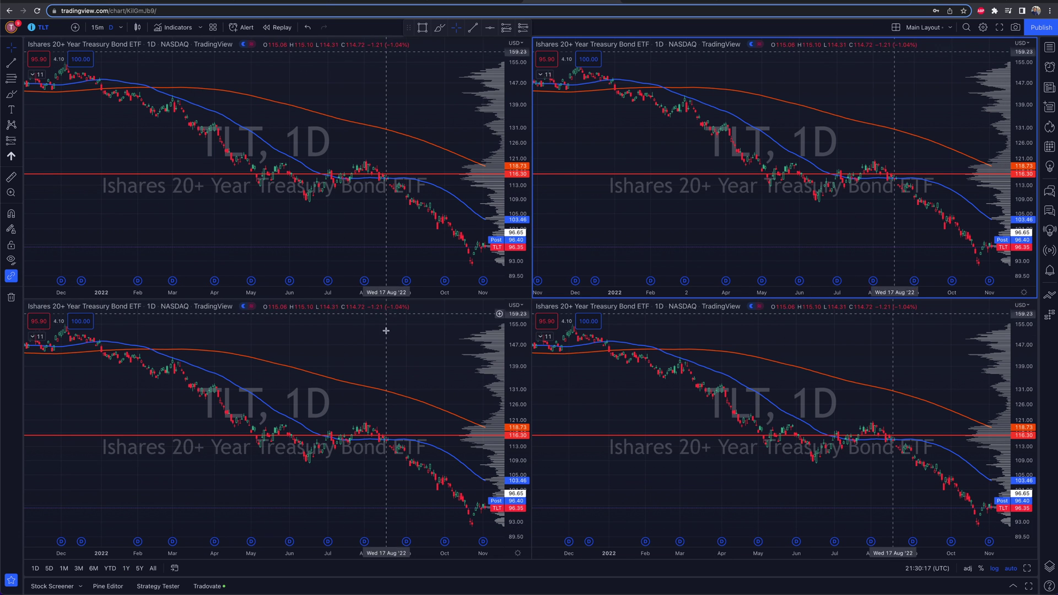
Turn Symbol sync back off and pick the layout with one wide chart over four
click(896, 28)
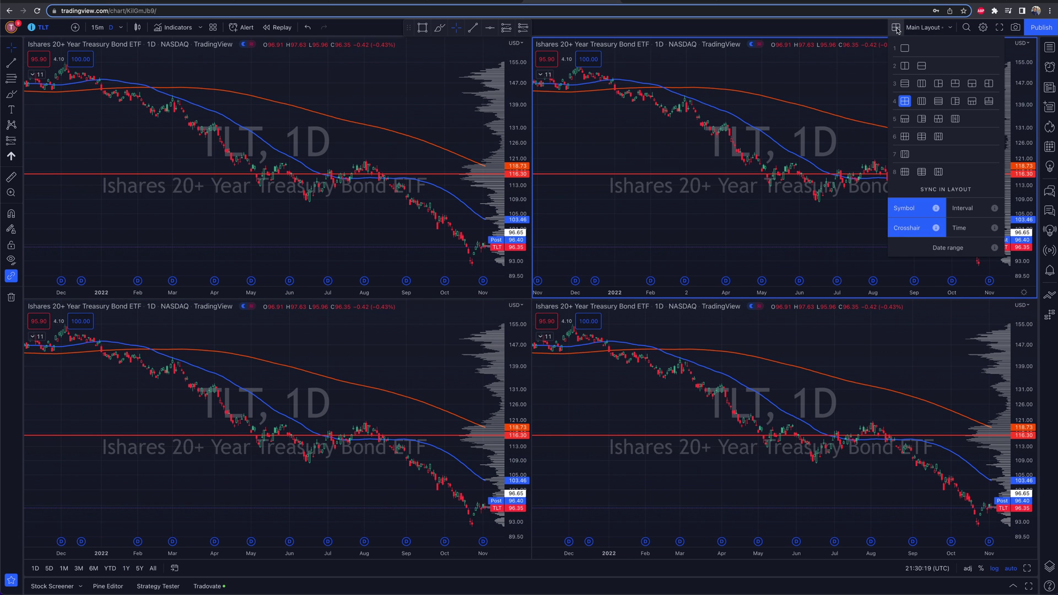
click(919, 229)
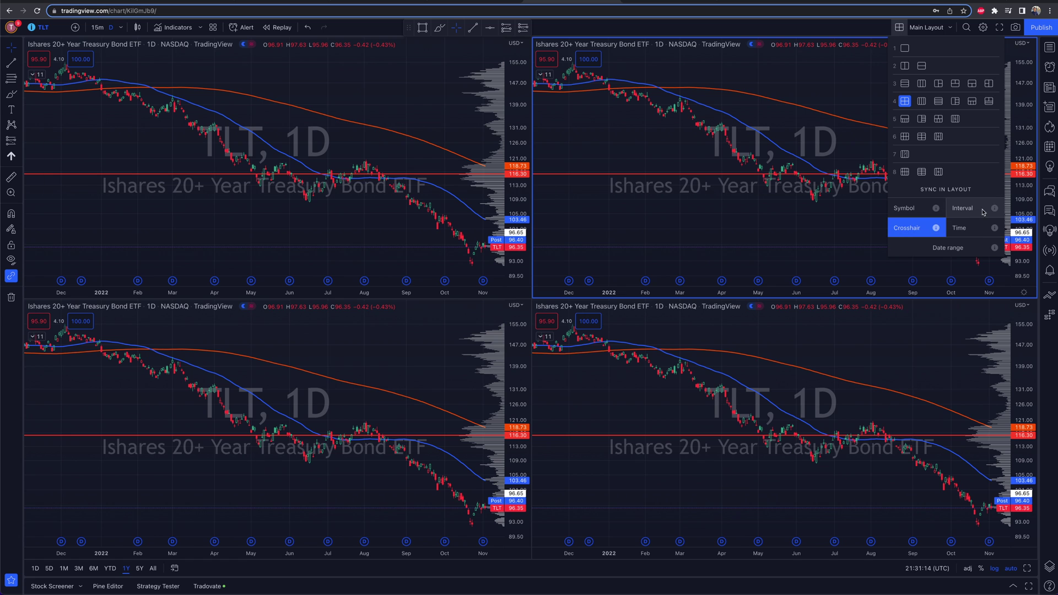
mouse_move(997, 211)
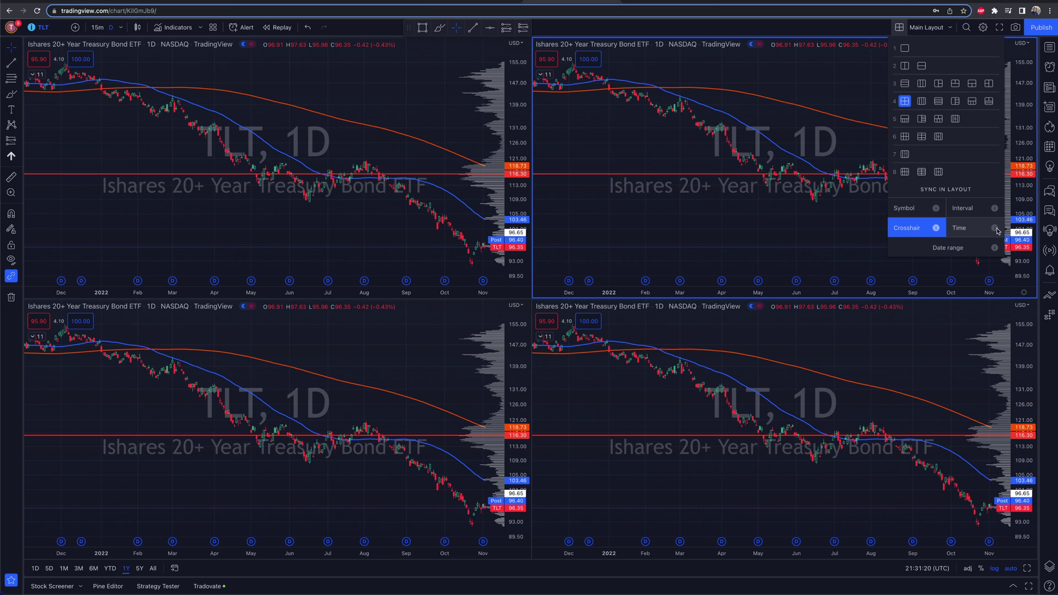
mouse_move(997, 230)
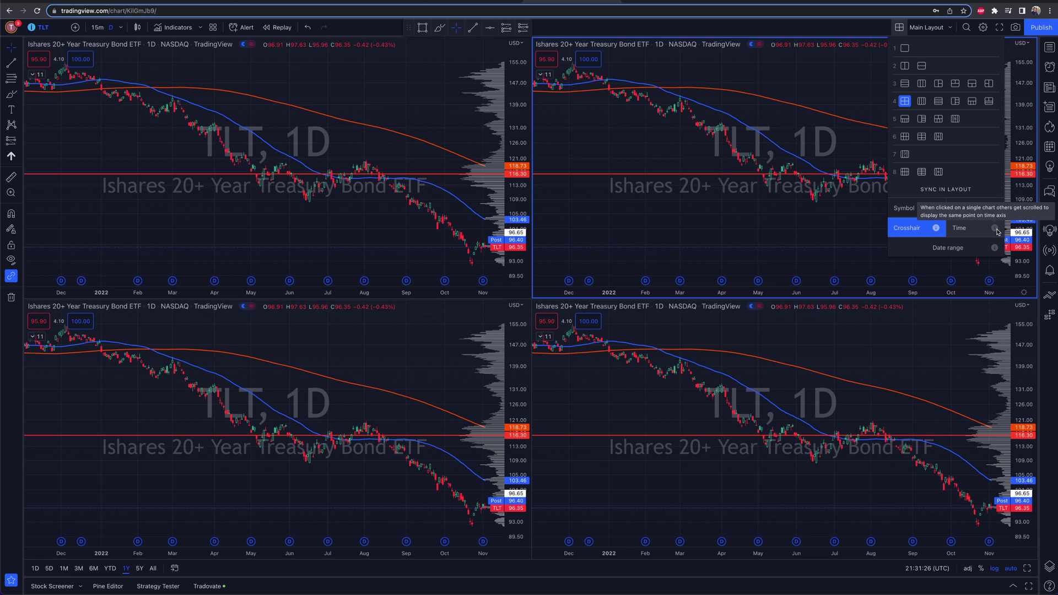
click(914, 117)
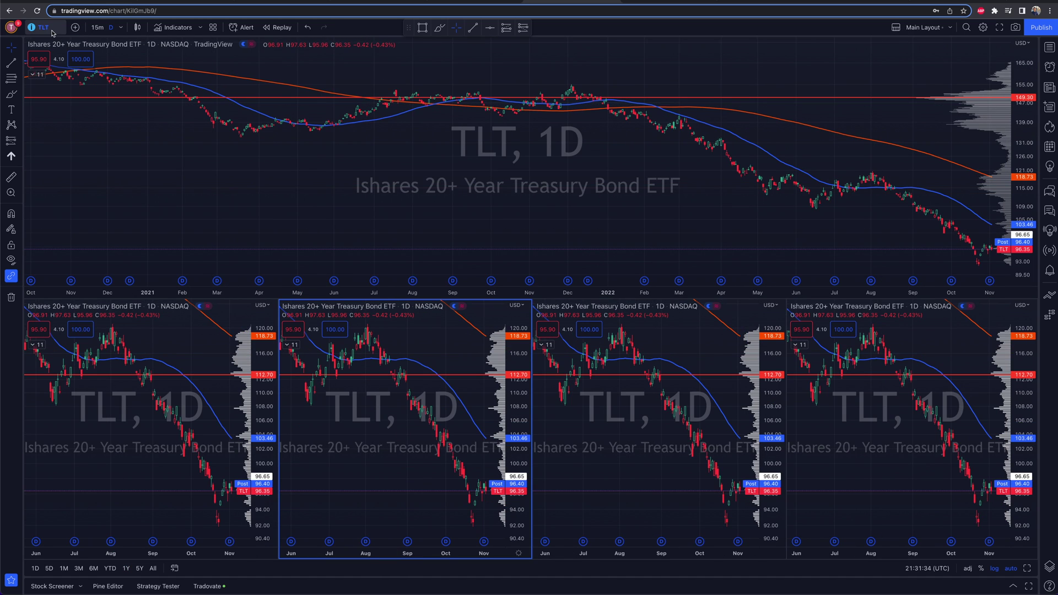
Load SPY into the wide top chart
click(53, 30)
click(124, 119)
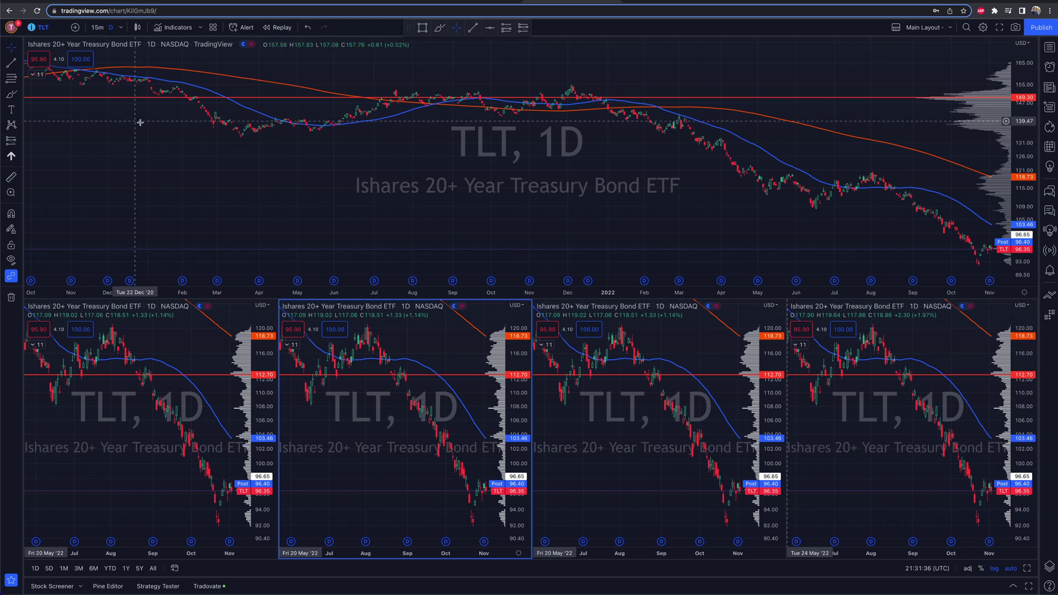
click(45, 31)
text(SPY)
key(Return)
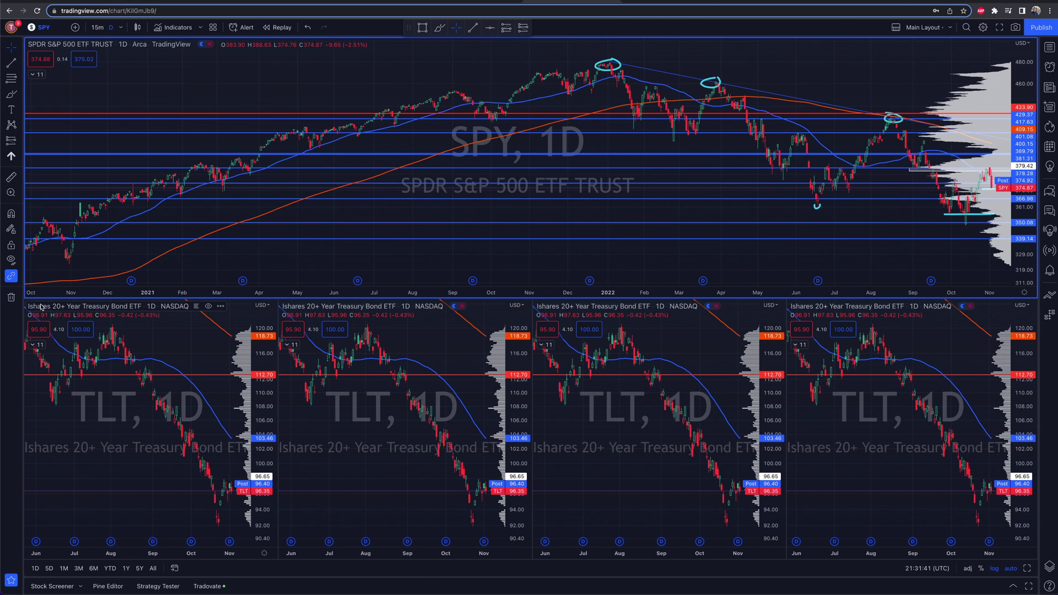
Load AAPL, TSLA and AMZN into the first, third and fourth lower charts
click(108, 408)
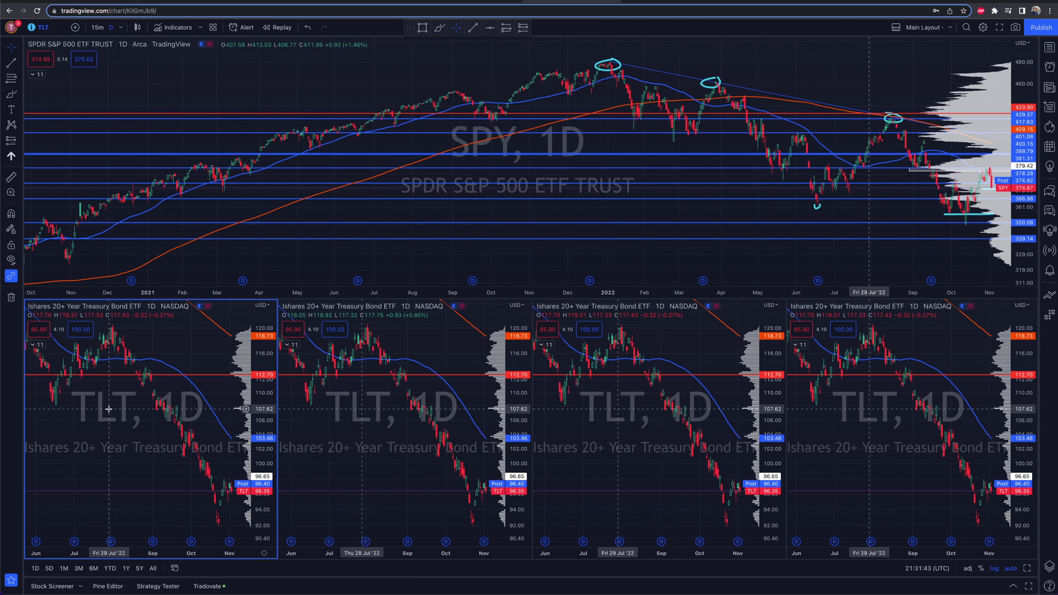
click(44, 29)
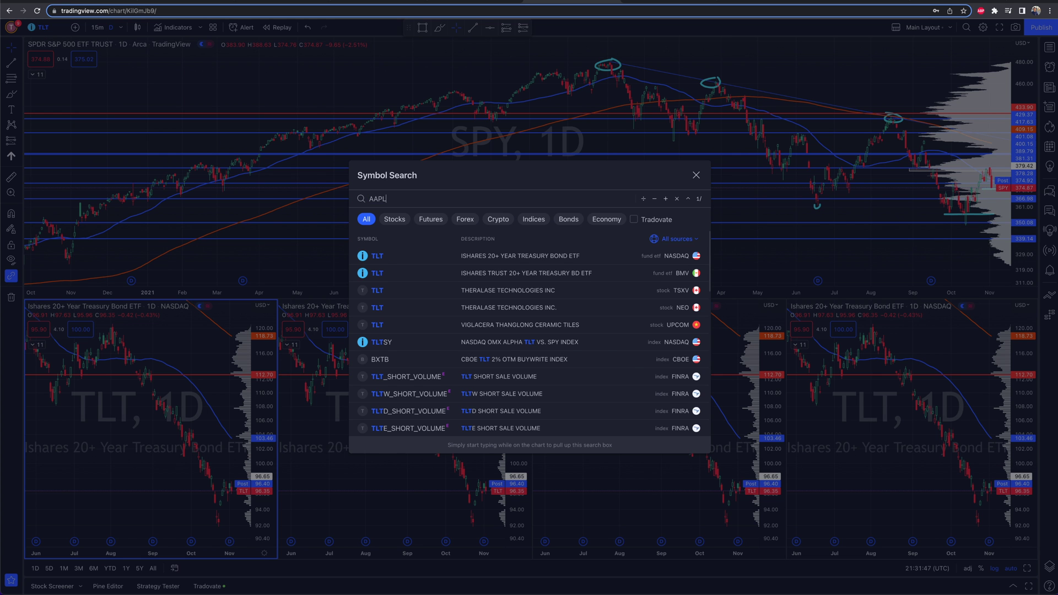
key(Return)
click(608, 409)
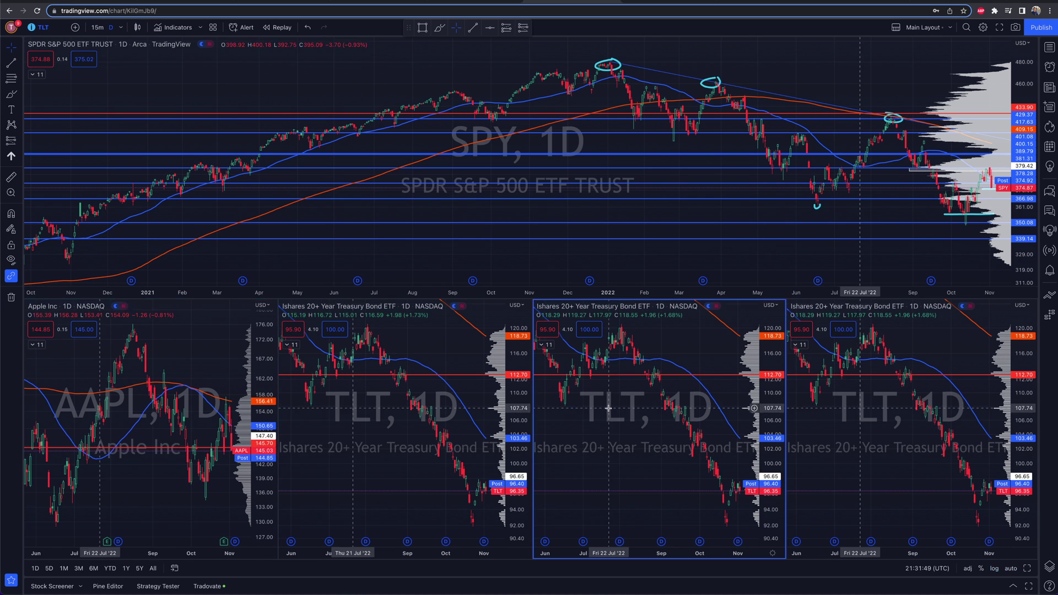
text(TS)
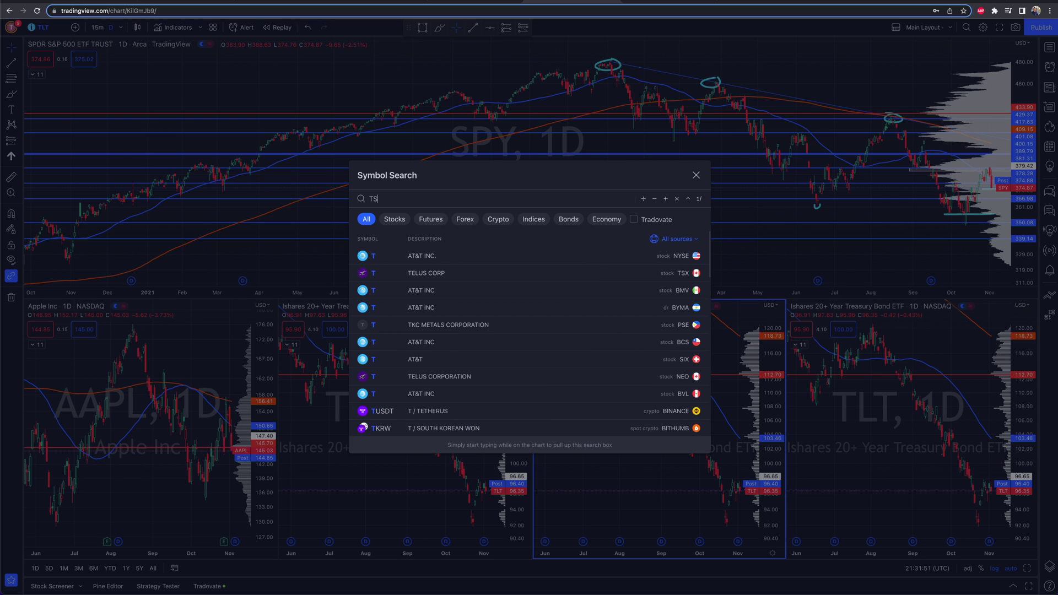
text(LA)
key(Return)
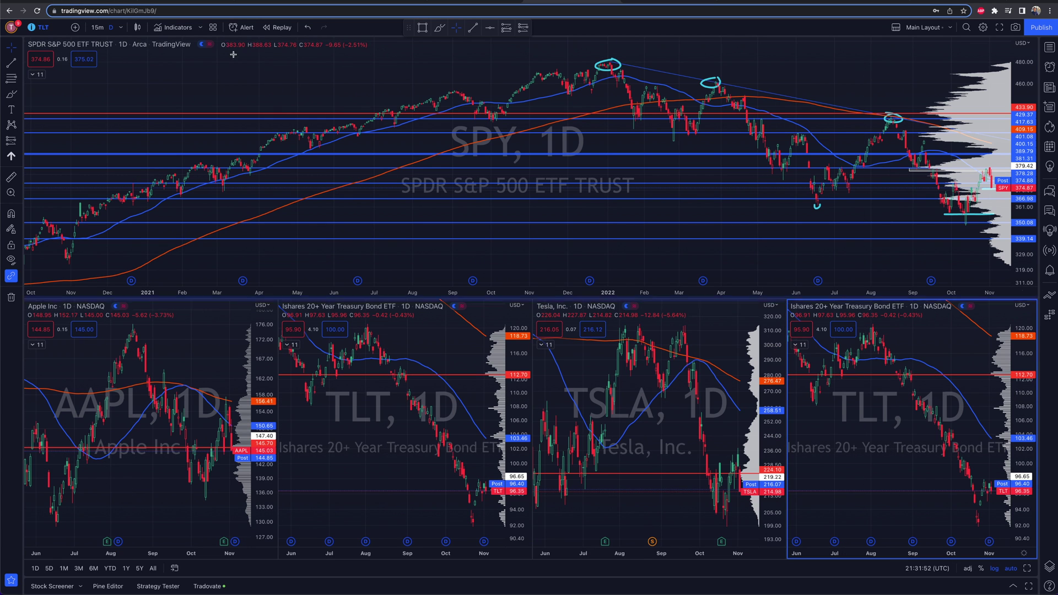
click(42, 27)
text(AMZ)
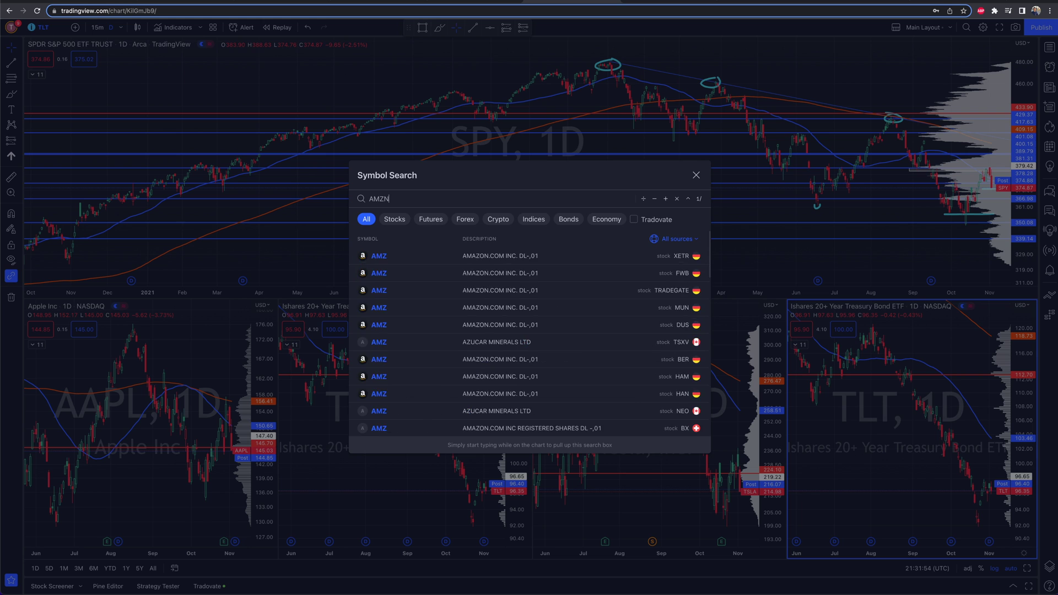
text(N)
key(Return)
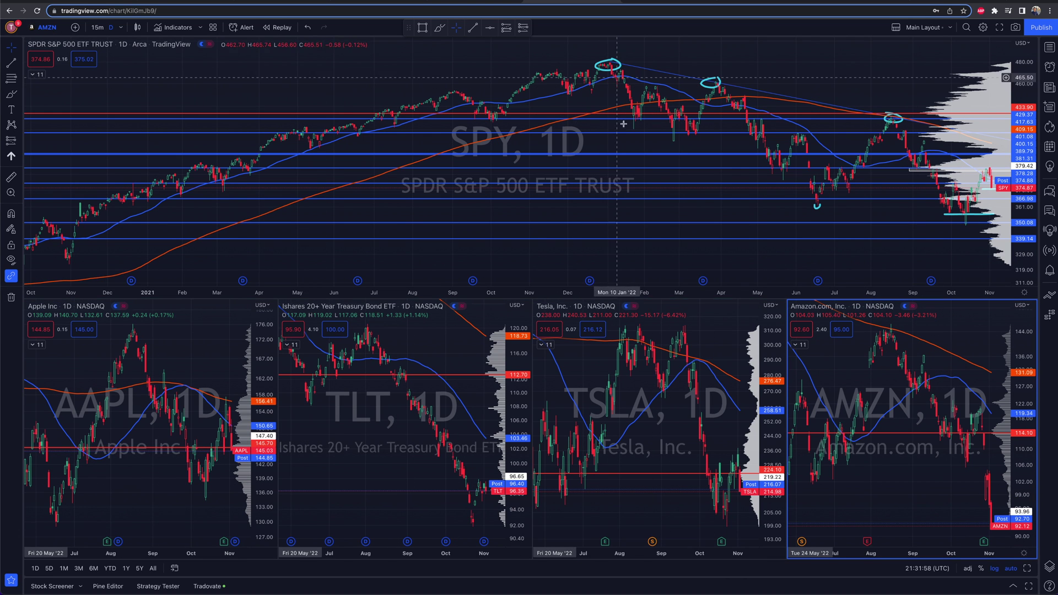
scroll(929, 181, right, 5)
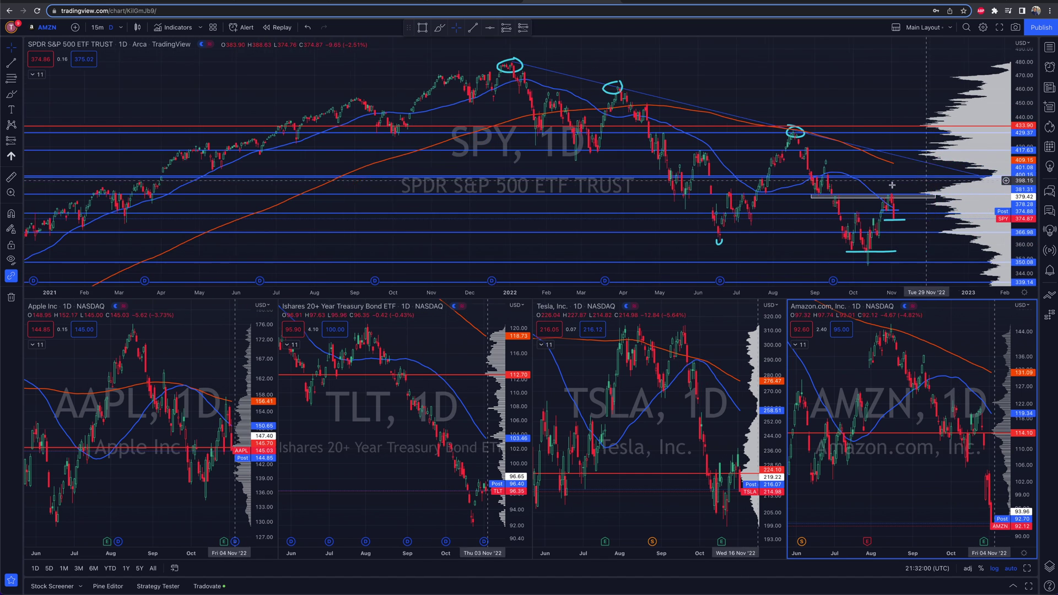